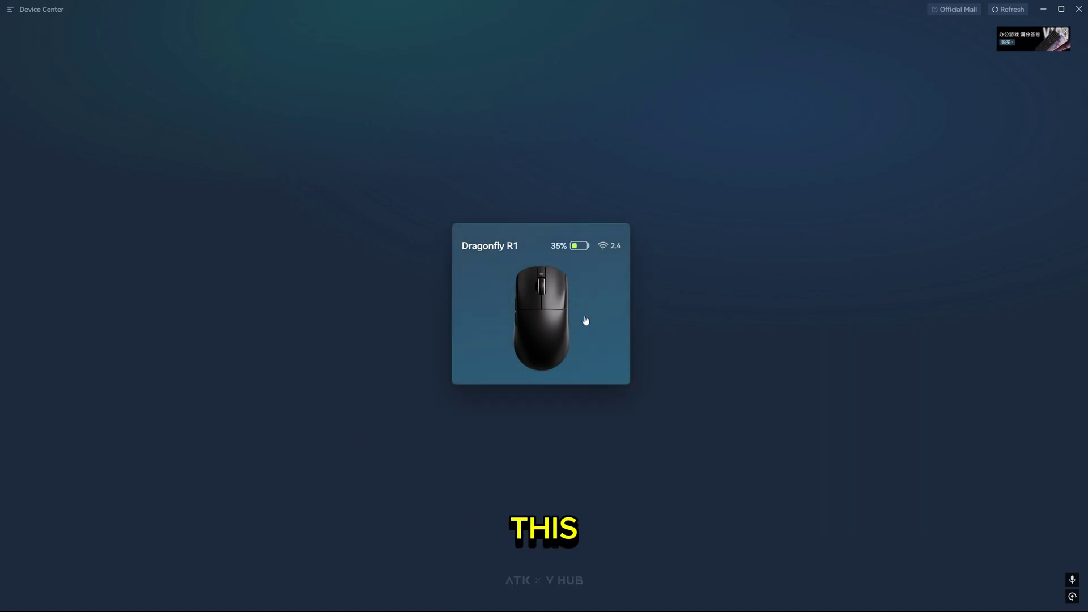
Open the Dragonfly R1, visit DPI Set., Perf Set. and Other Set., and return to Key Remap
left_click(530, 325)
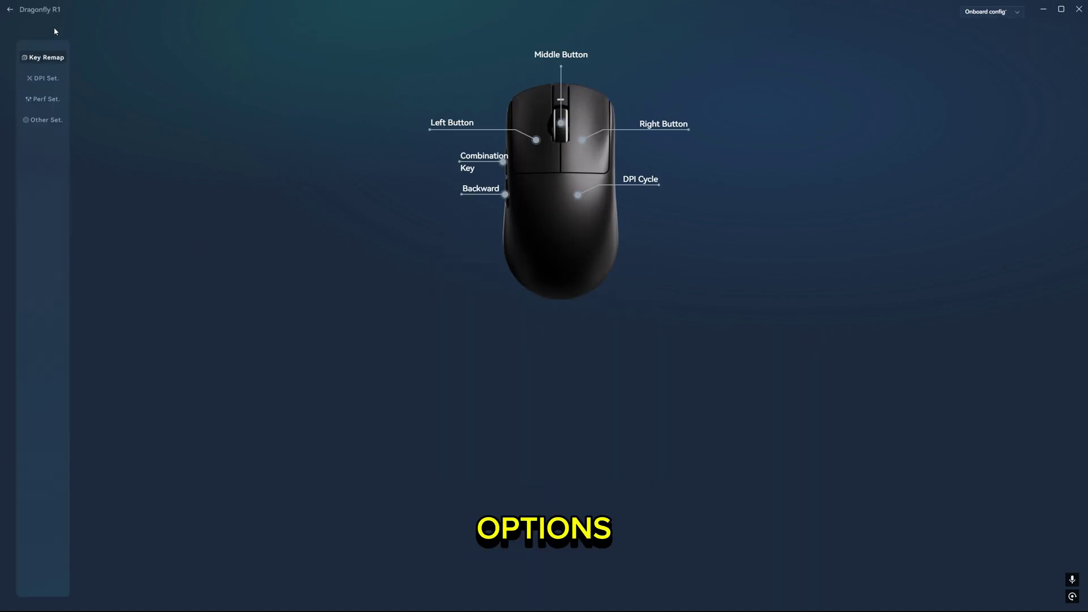
left_click(48, 79)
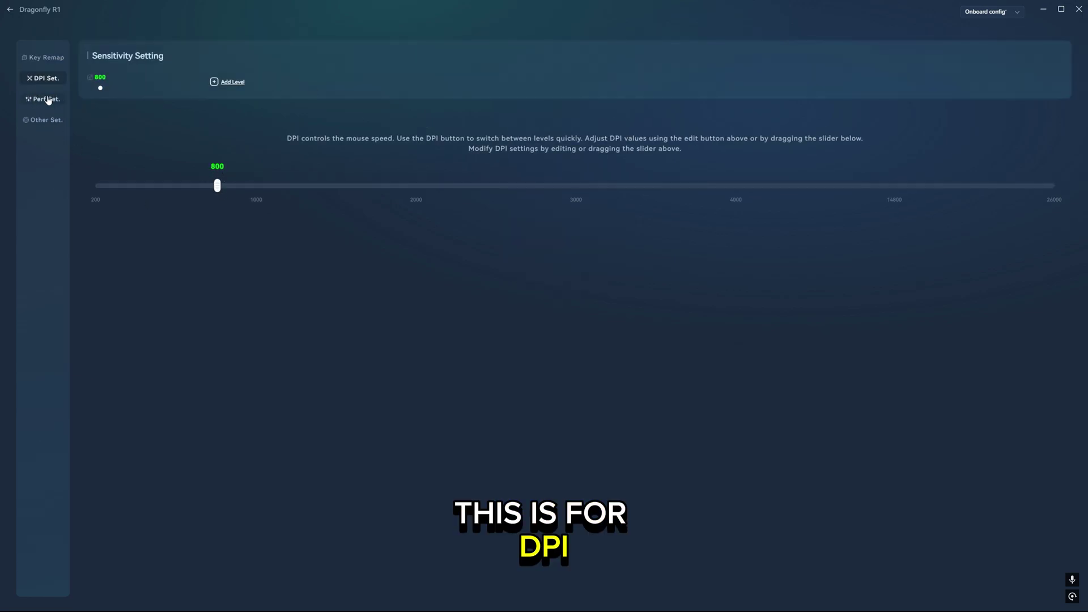
left_click(46, 98)
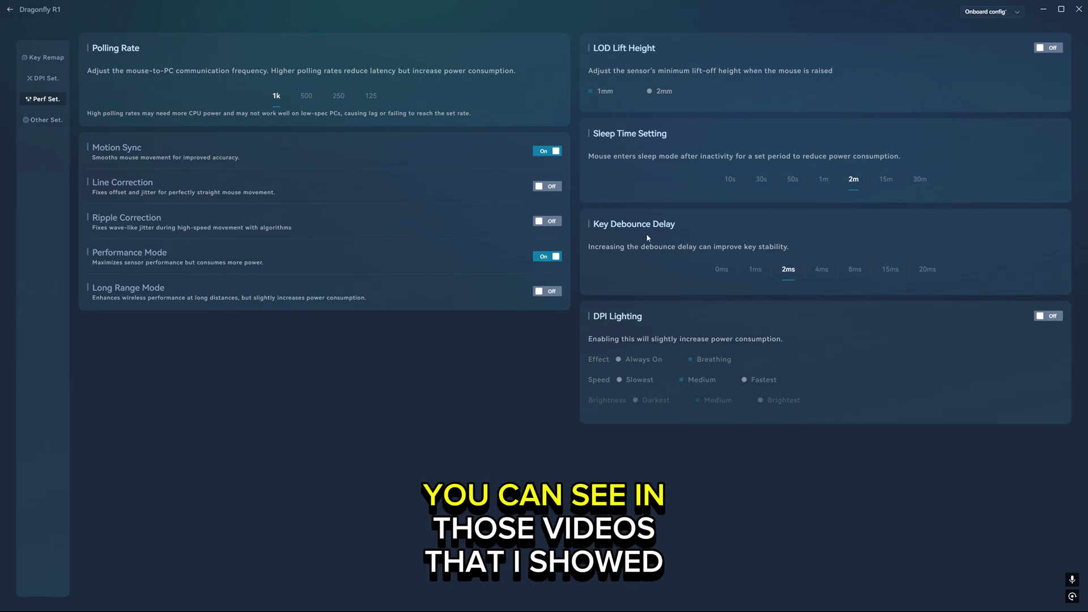
left_click(45, 119)
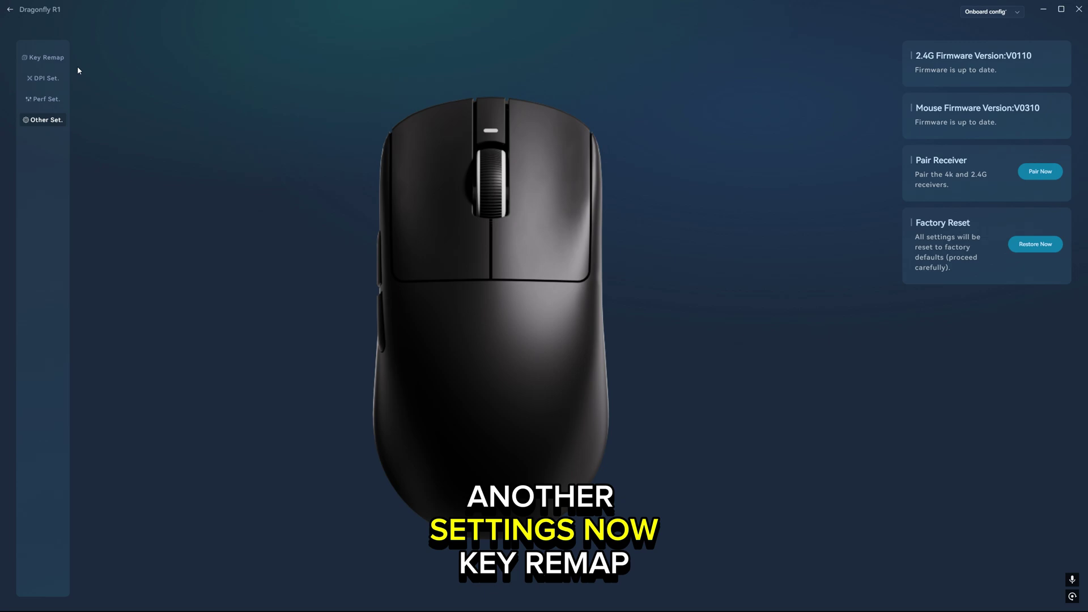
left_click(47, 58)
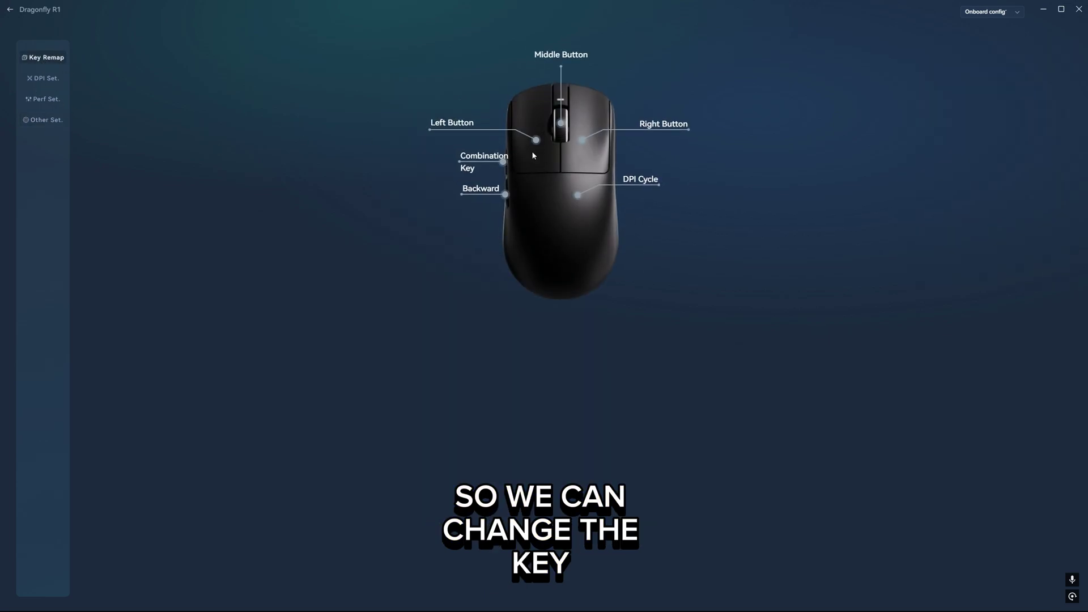
Dismiss the Left Button warning, then select Right Button, Middle Button and Combination Key for remapping
left_click(463, 128)
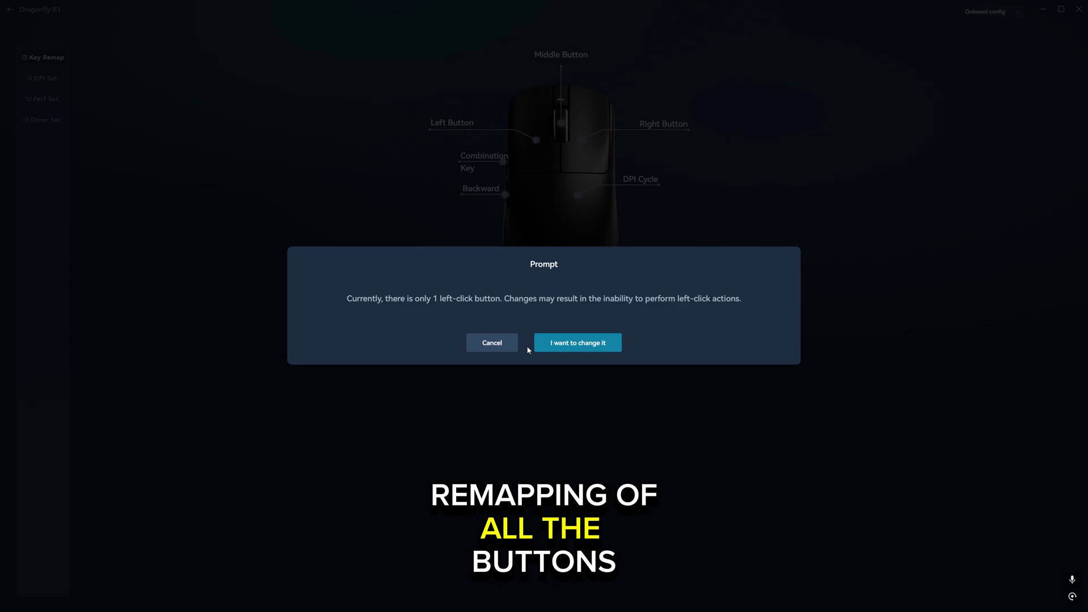
left_click(493, 343)
left_click(663, 125)
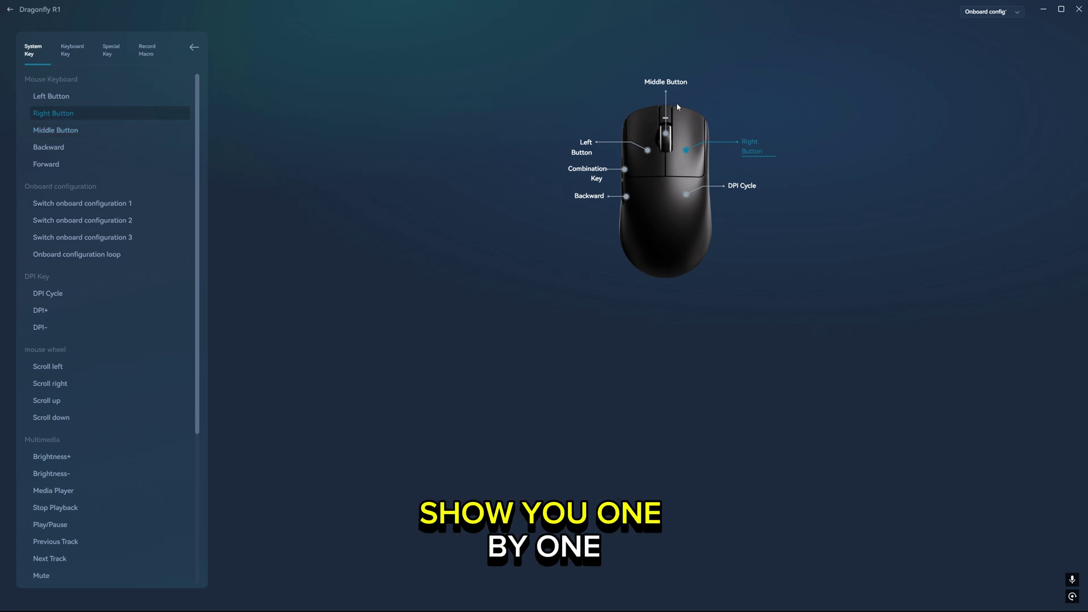
left_click(666, 83)
left_click(593, 178)
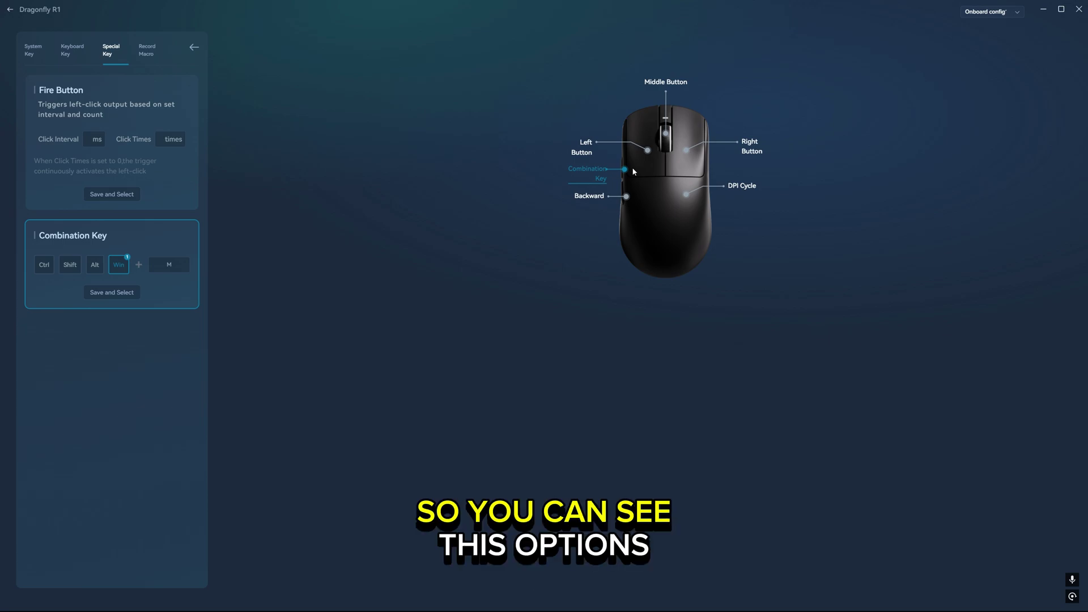
Tour the System Key, Keyboard Key, Special Key and Record Macro tabs, then close the remap list
left_click(33, 50)
left_click(72, 55)
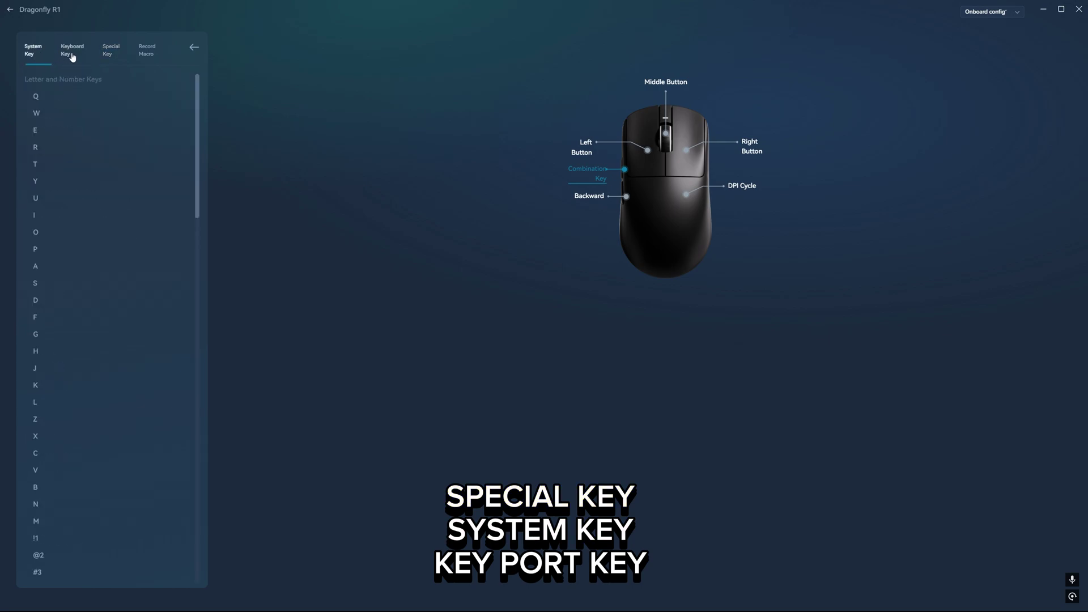
left_click(110, 54)
left_click(167, 59)
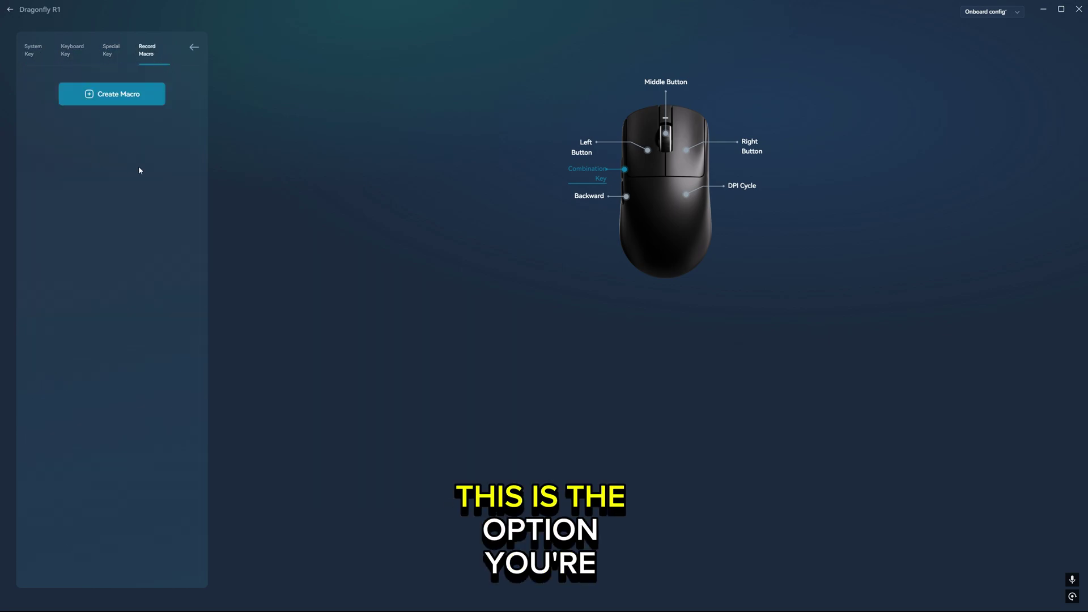
left_click(110, 51)
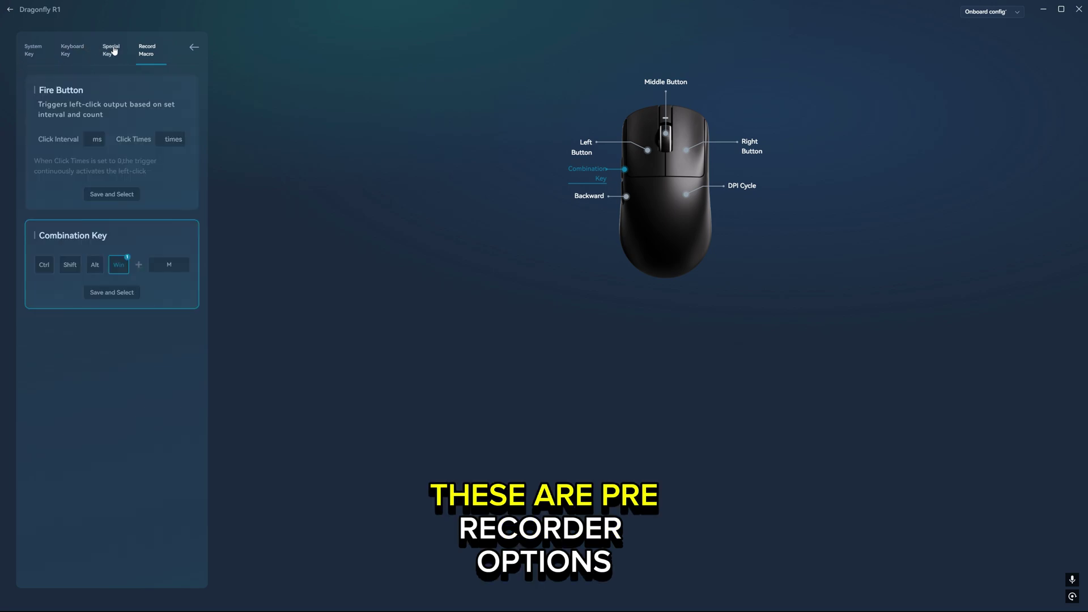
left_click(72, 51)
left_click(32, 52)
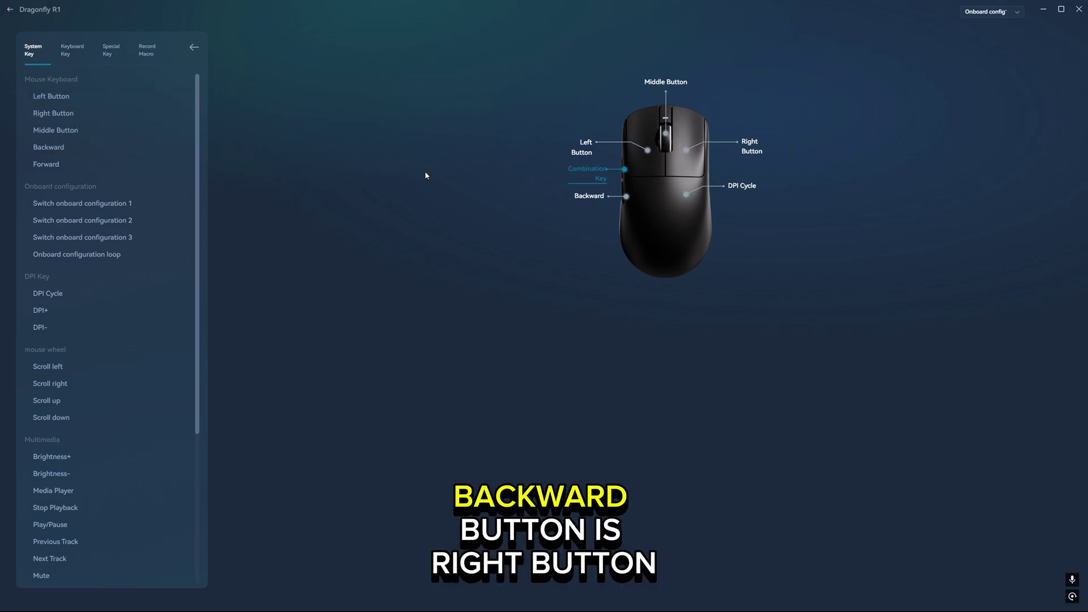
scroll(59, 278, "down", 2)
scroll(58, 278, "down", 3)
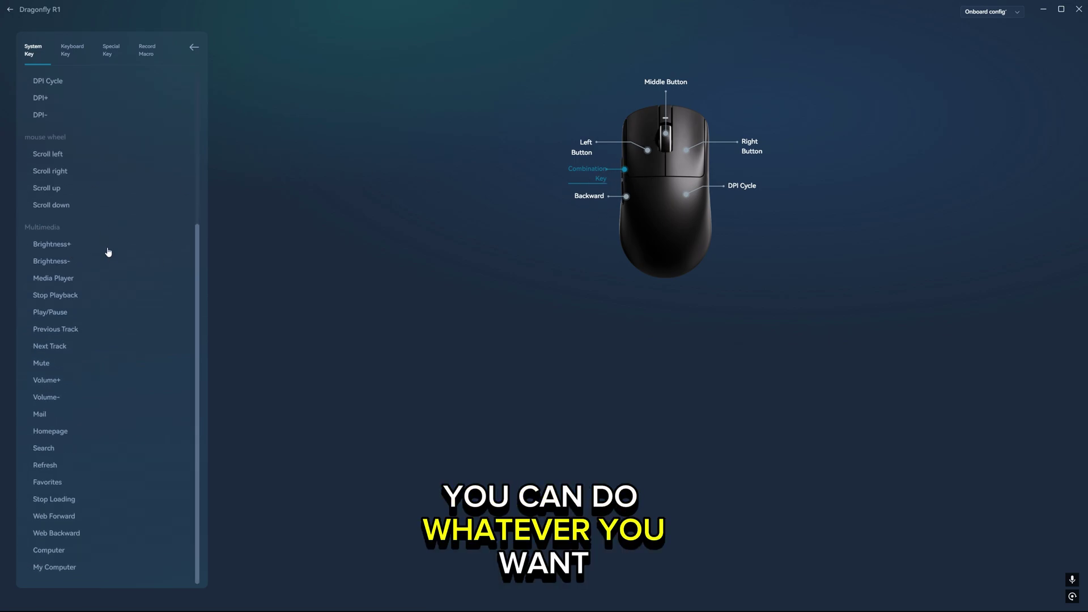
left_click(623, 199)
Map the Backward side button to Left Button, DPI Cycle and DPI-, then restore it to Backward
left_click(481, 190)
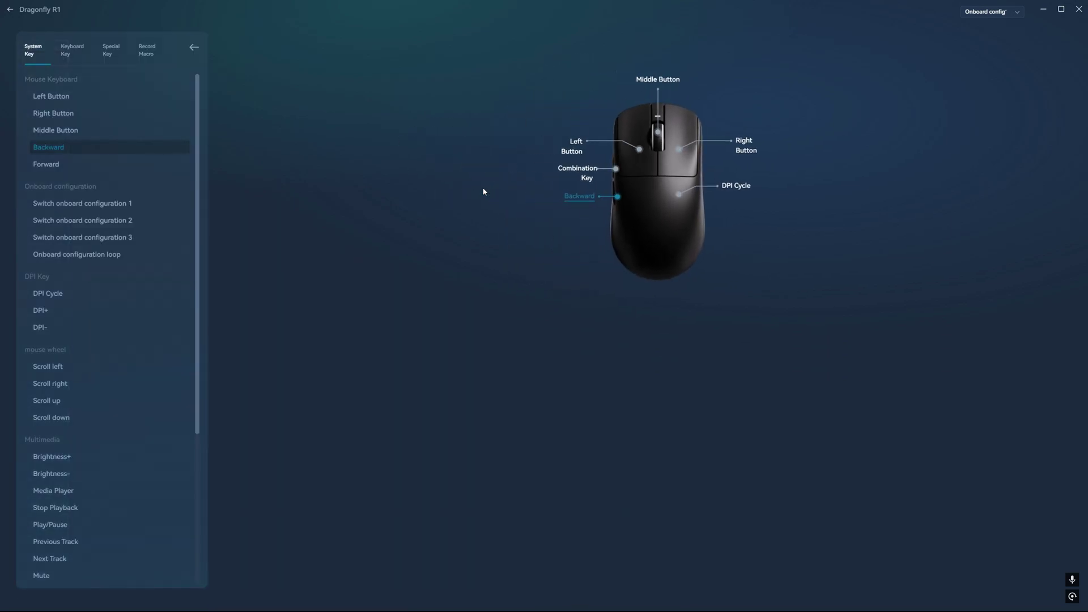
left_click(61, 100)
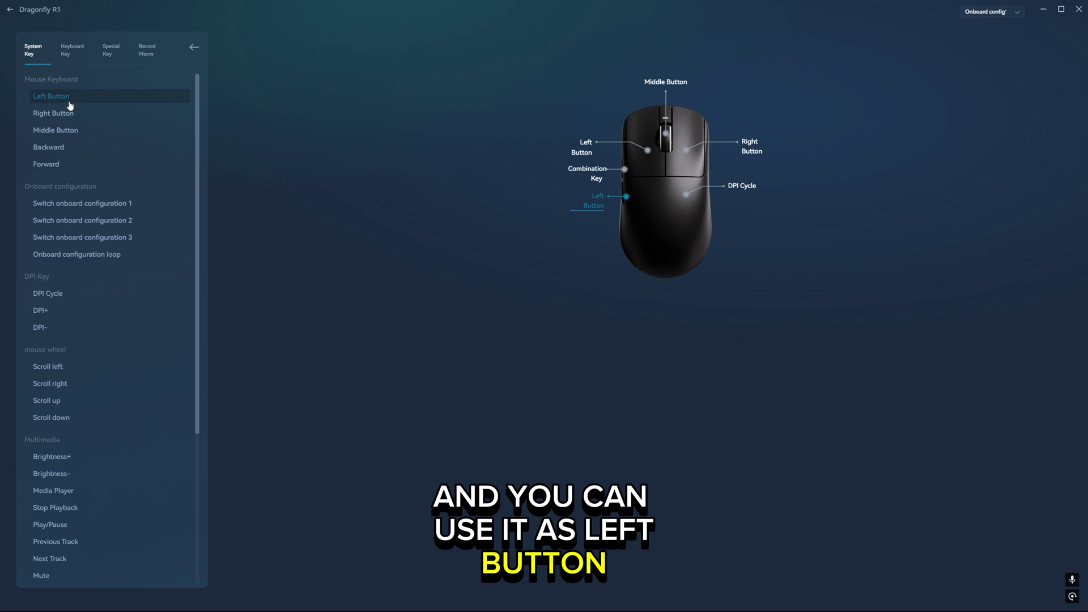
left_click(53, 295)
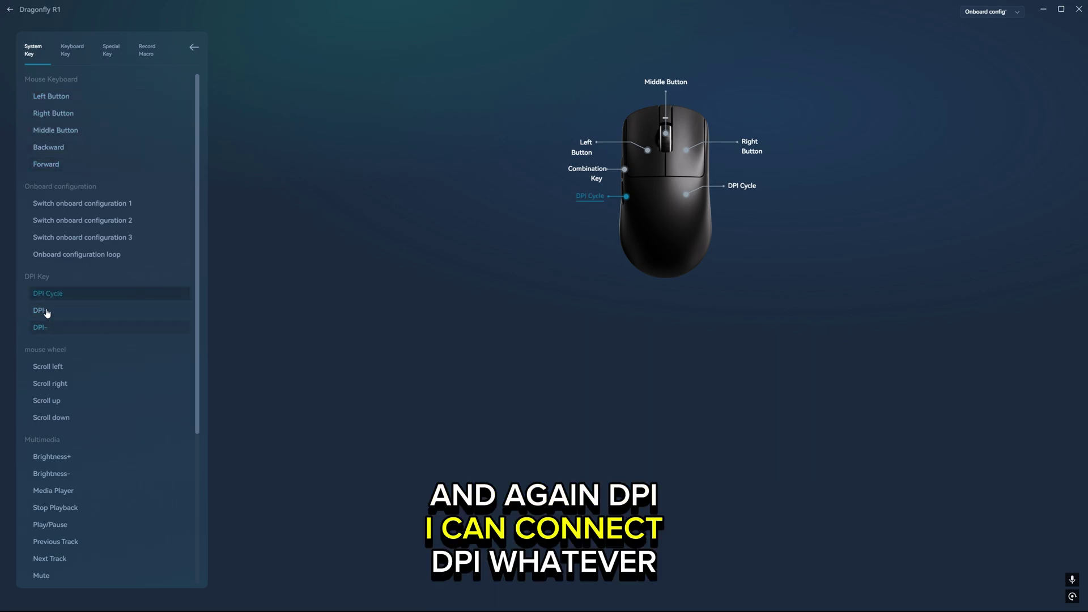
left_click(46, 330)
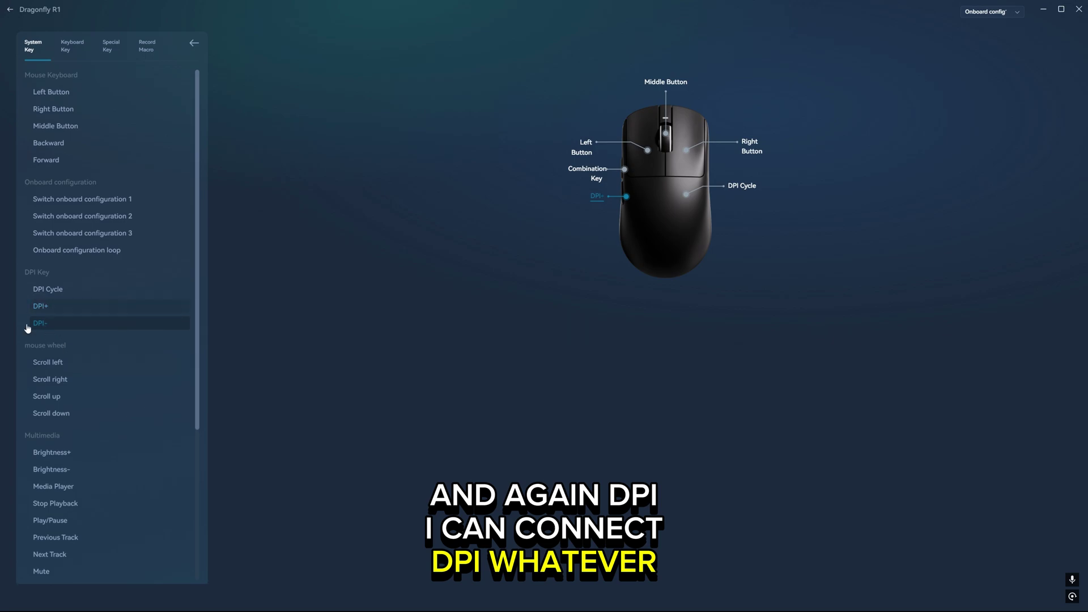
scroll(75, 340, "down", 5)
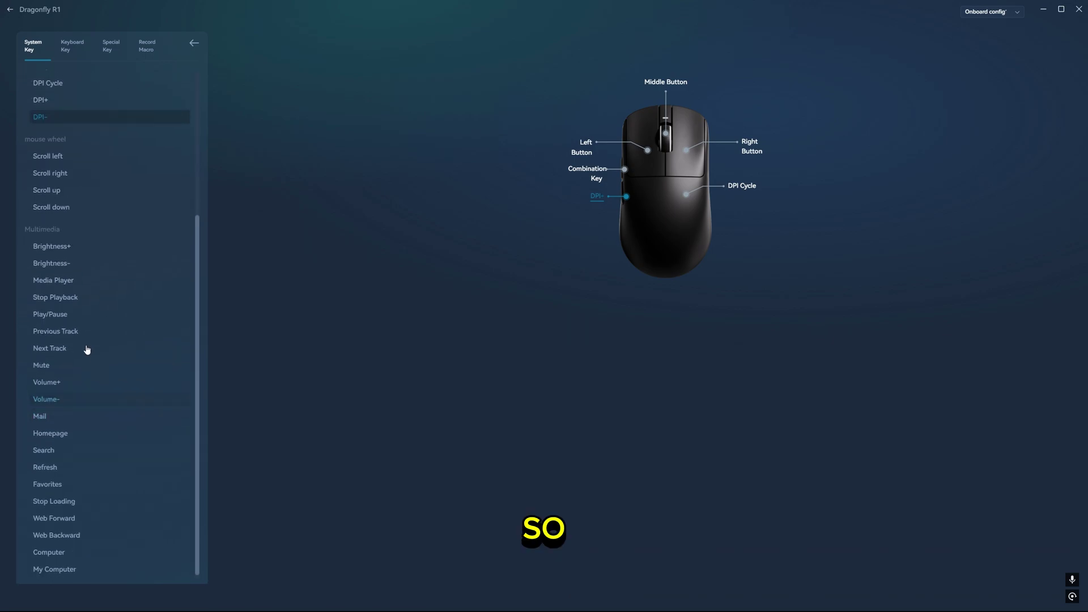
scroll(96, 227, "up", 5)
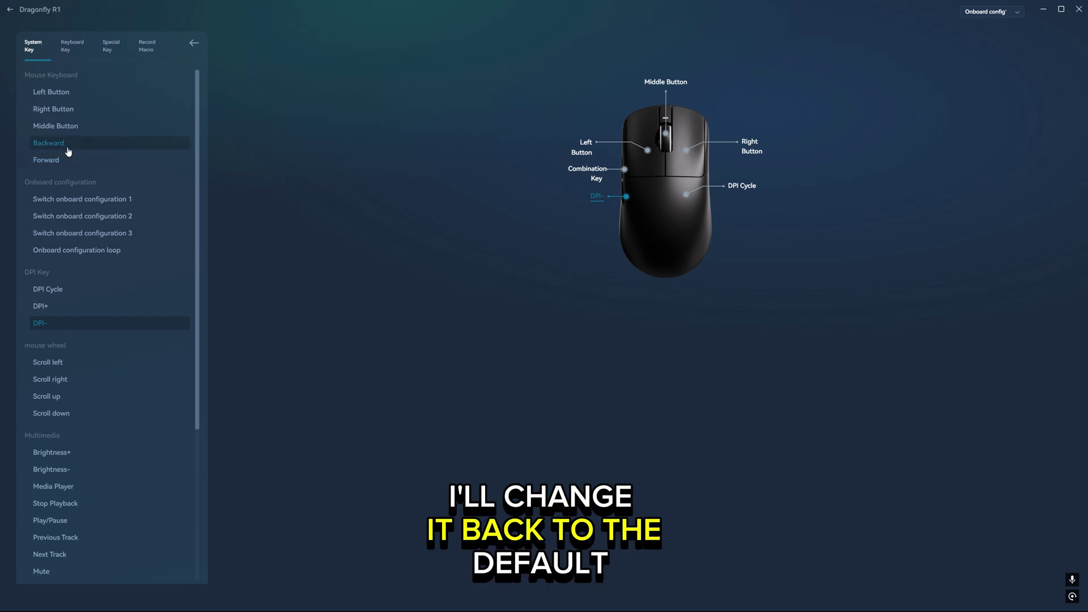
left_click(67, 150)
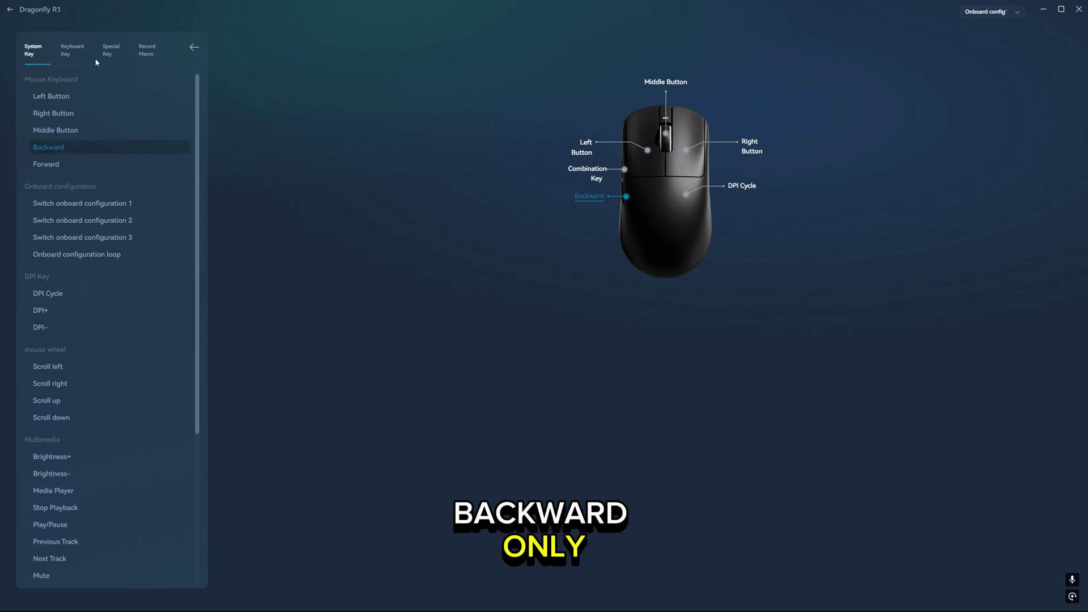
left_click(73, 51)
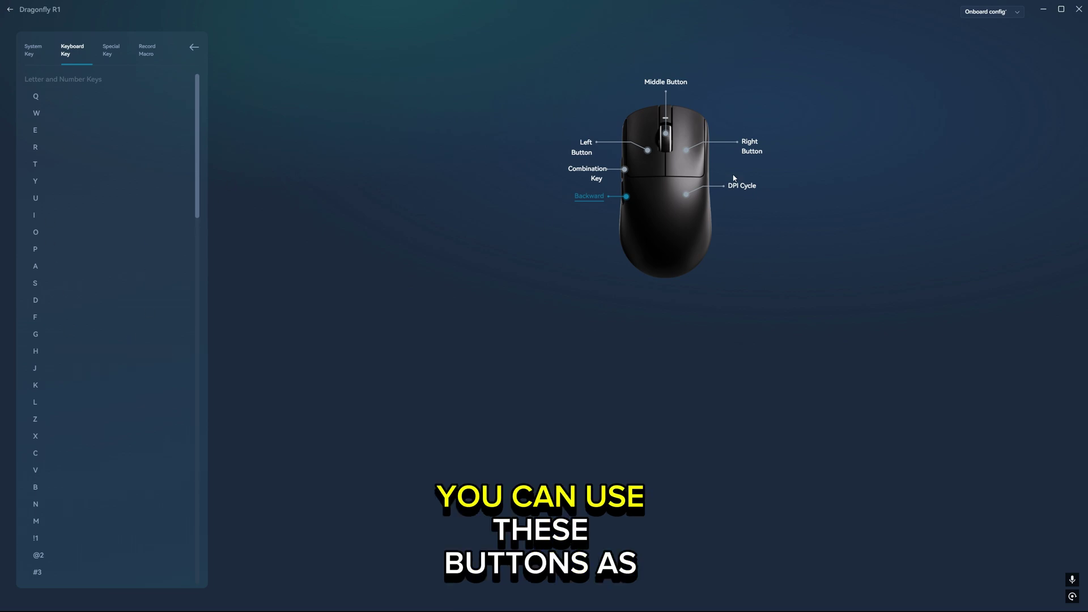
scroll(82, 173, "down", 6)
scroll(146, 272, "down", 2)
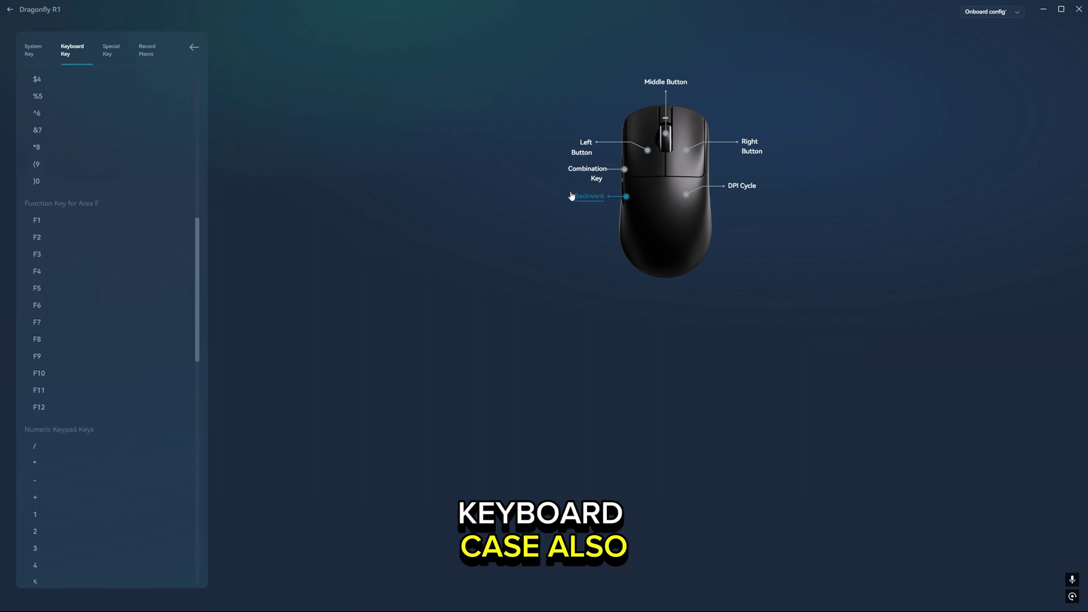
Remap the Backward side button to keyboard letter P, then to V instead
left_click(526, 218)
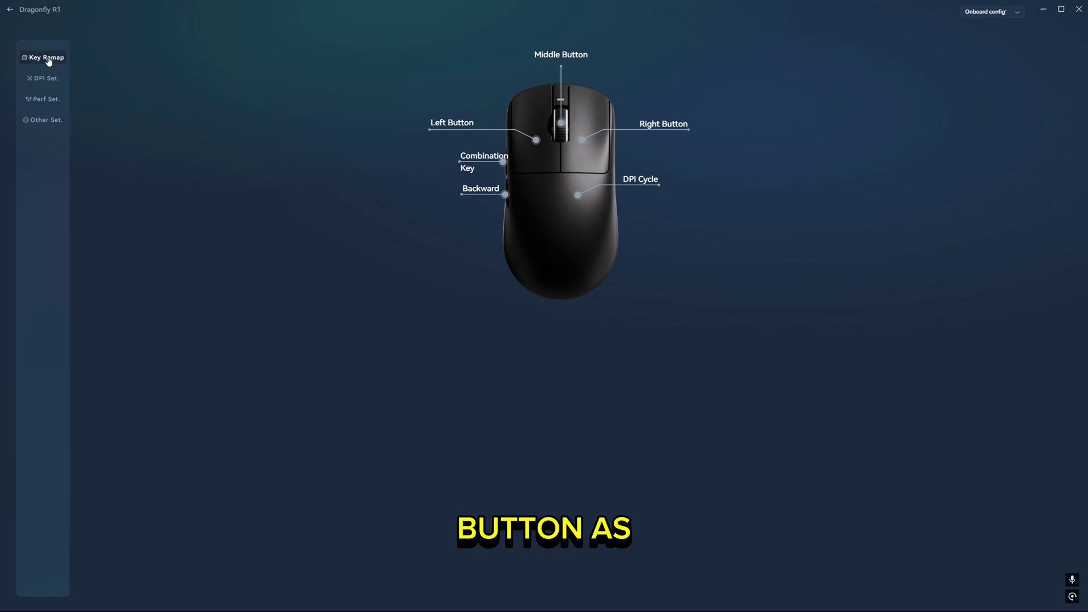
left_click(484, 187)
left_click(73, 50)
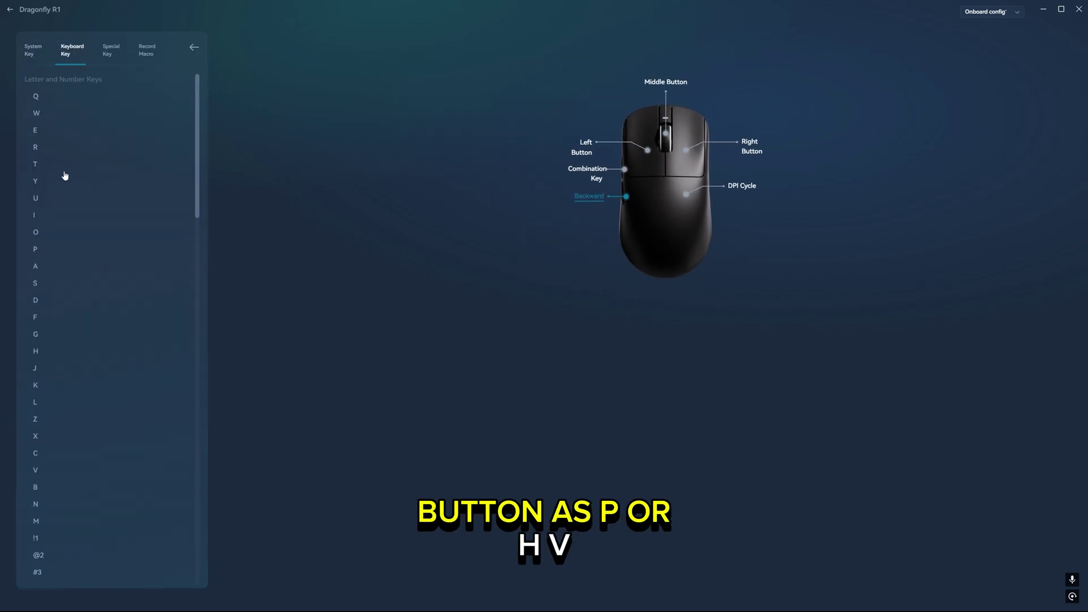
left_click(36, 249)
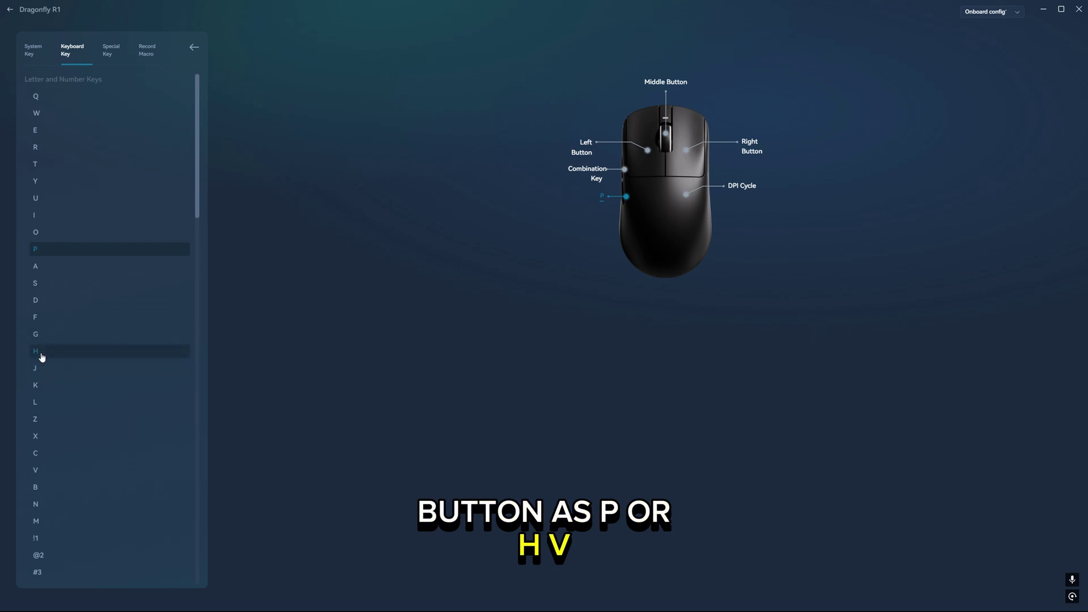
scroll(42, 359, "down", 3)
left_click(38, 438)
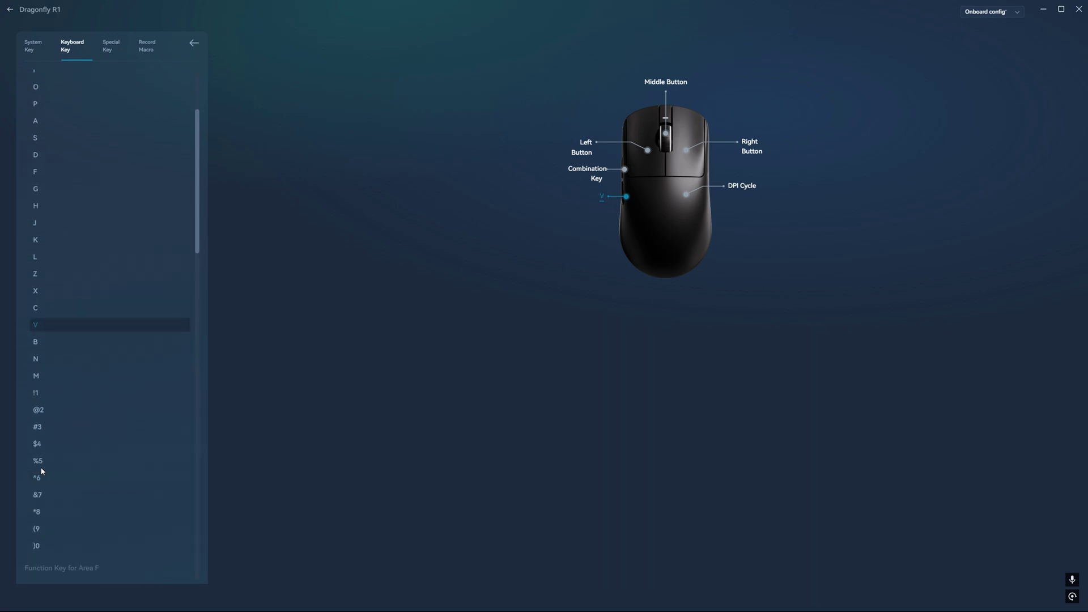
Show the Special Key functions and select the Combination Key button to view its shortcut
left_click(102, 51)
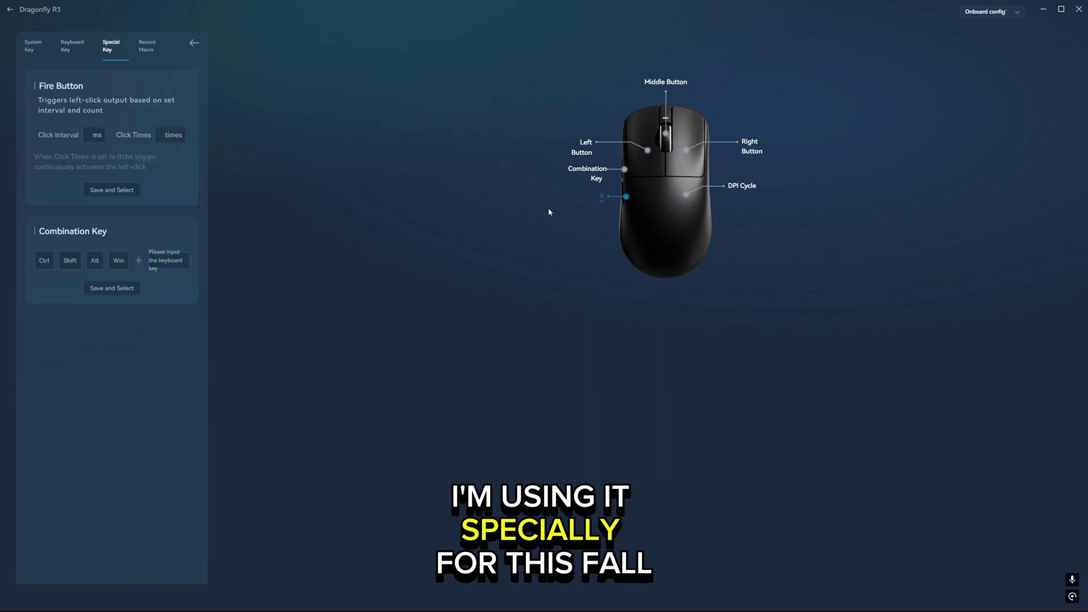
left_click(595, 175)
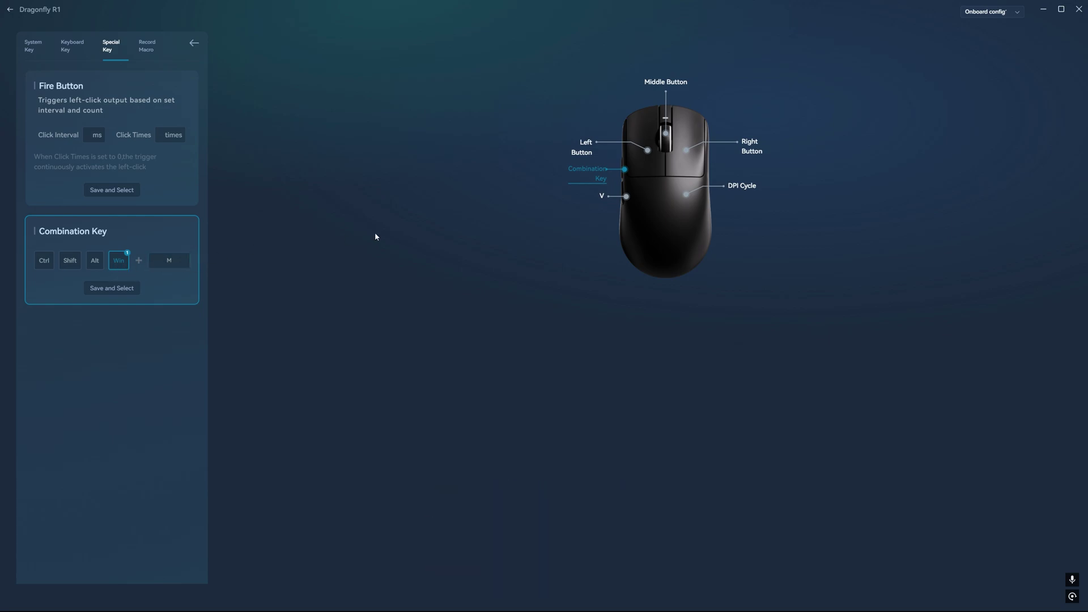
Restore the V-mapped side button to Backward under System Key, then open Record Macro
left_click(602, 199)
left_click(34, 44)
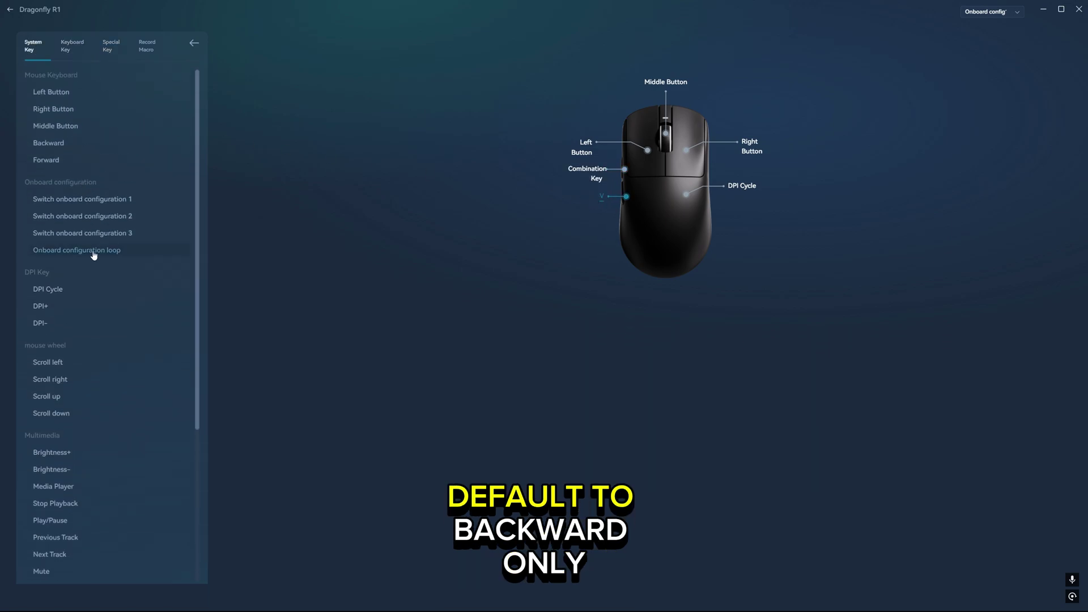
left_click(64, 149)
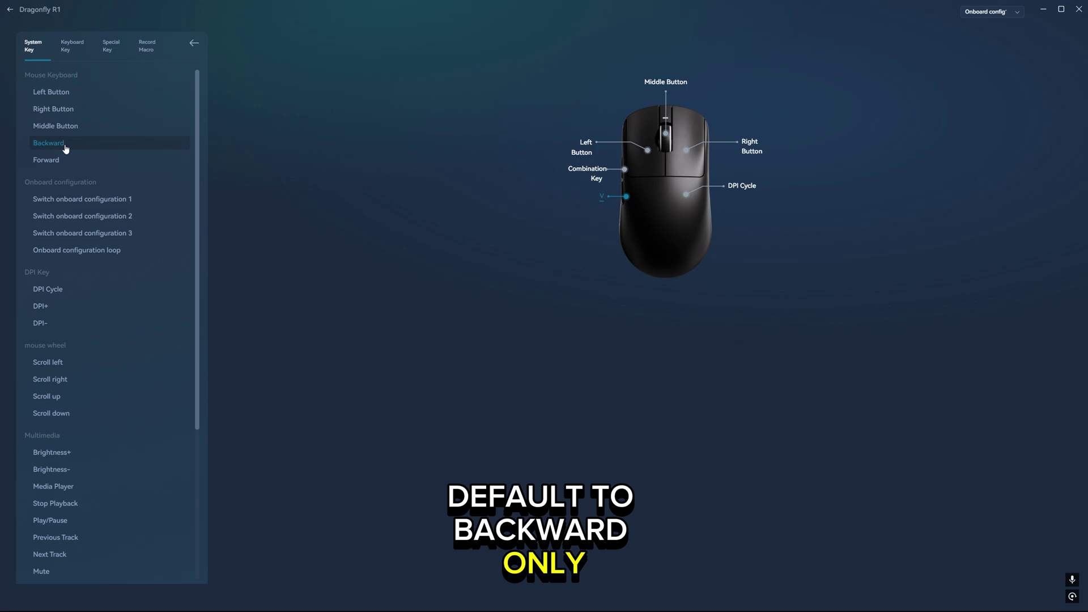
left_click(81, 59)
left_click(146, 54)
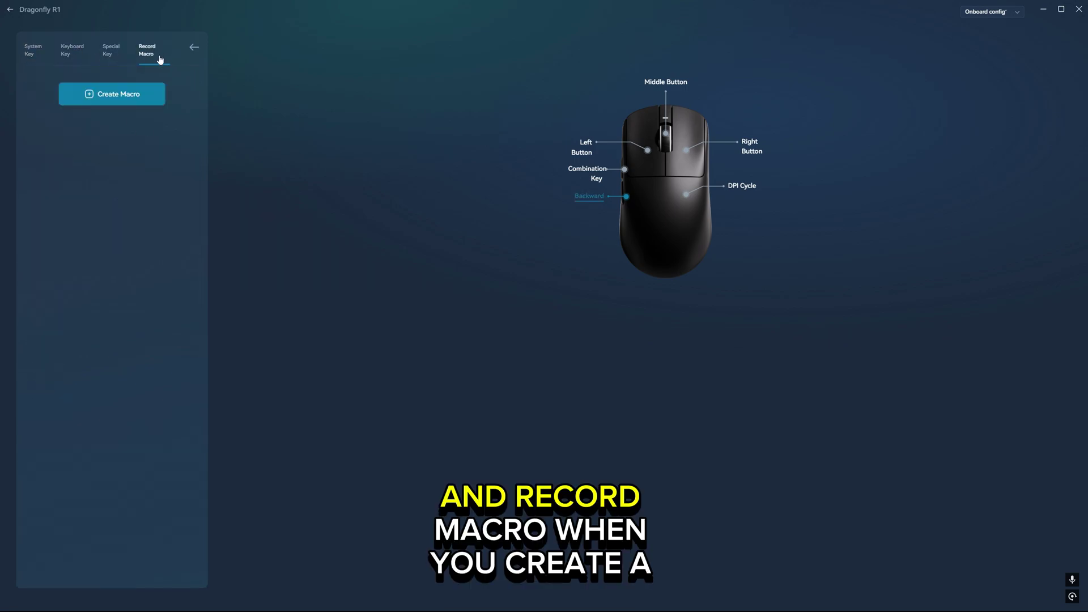
left_click(99, 101)
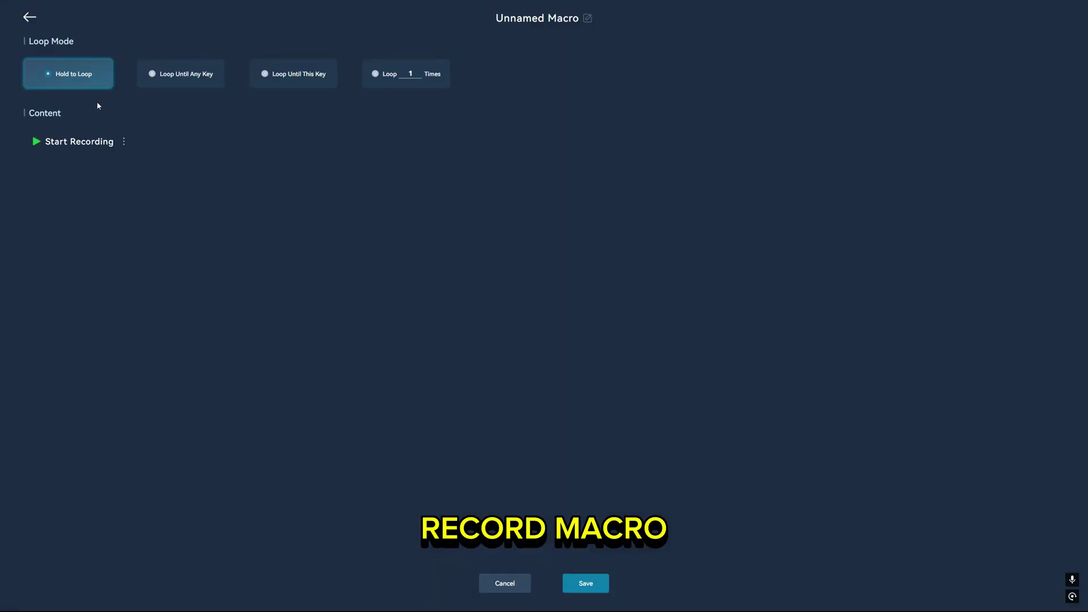
left_click(55, 142)
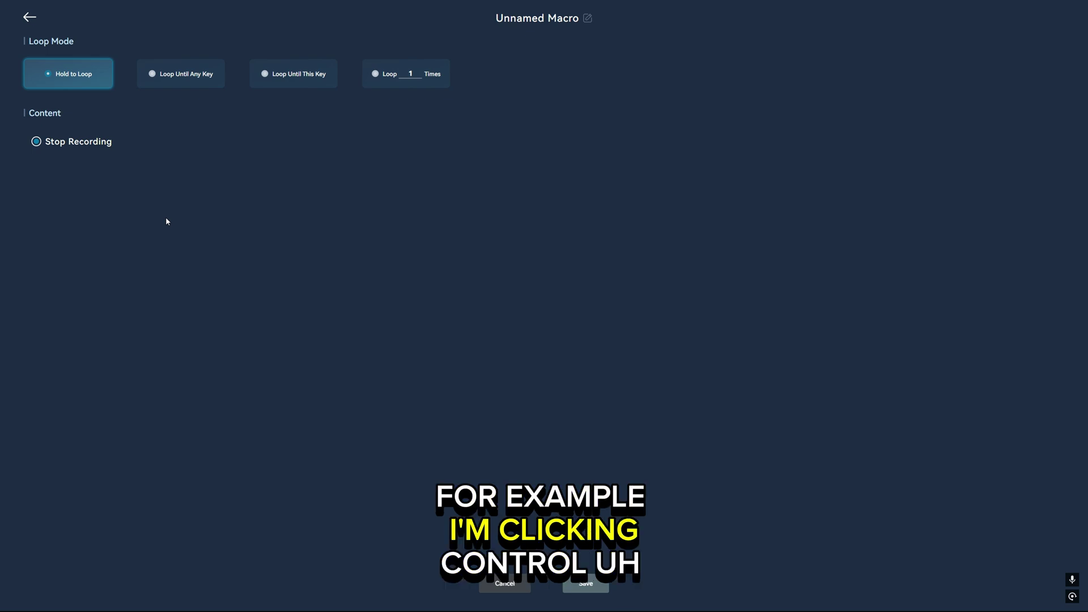
key("ctrl")
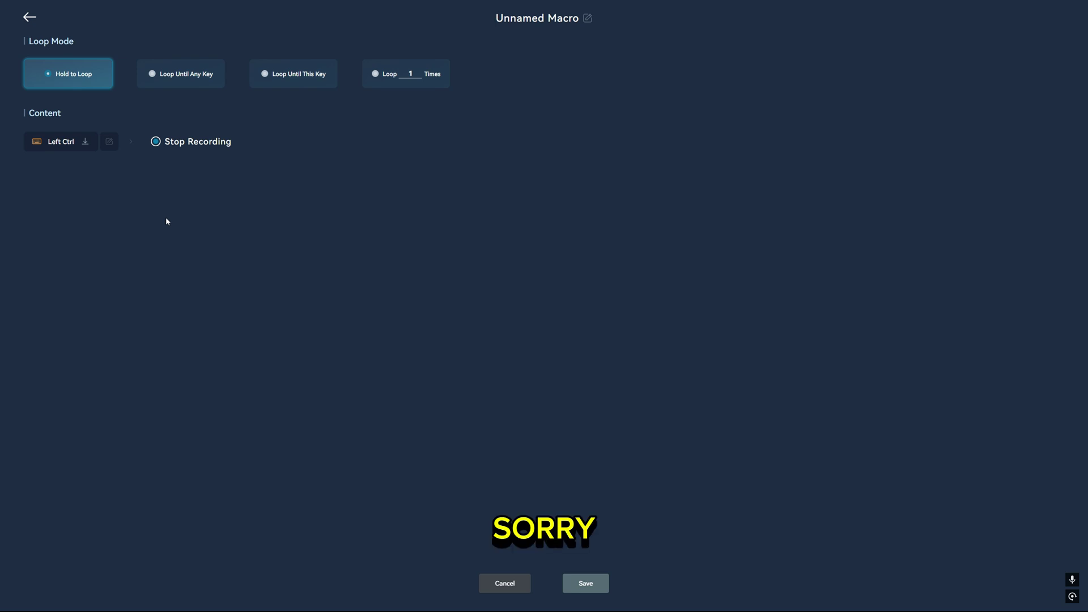
key("space")
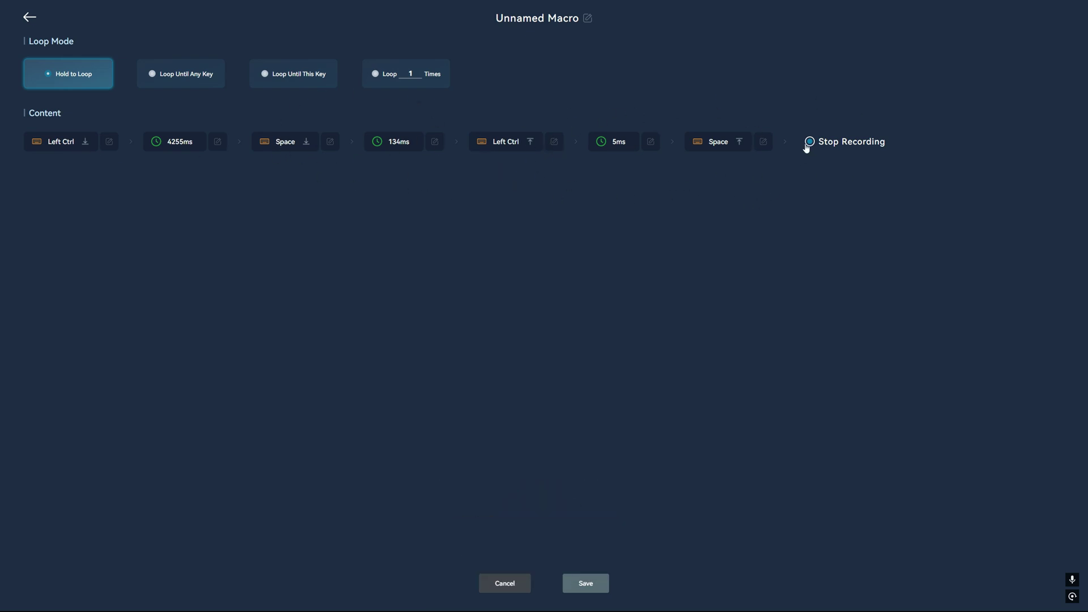
left_click(601, 581)
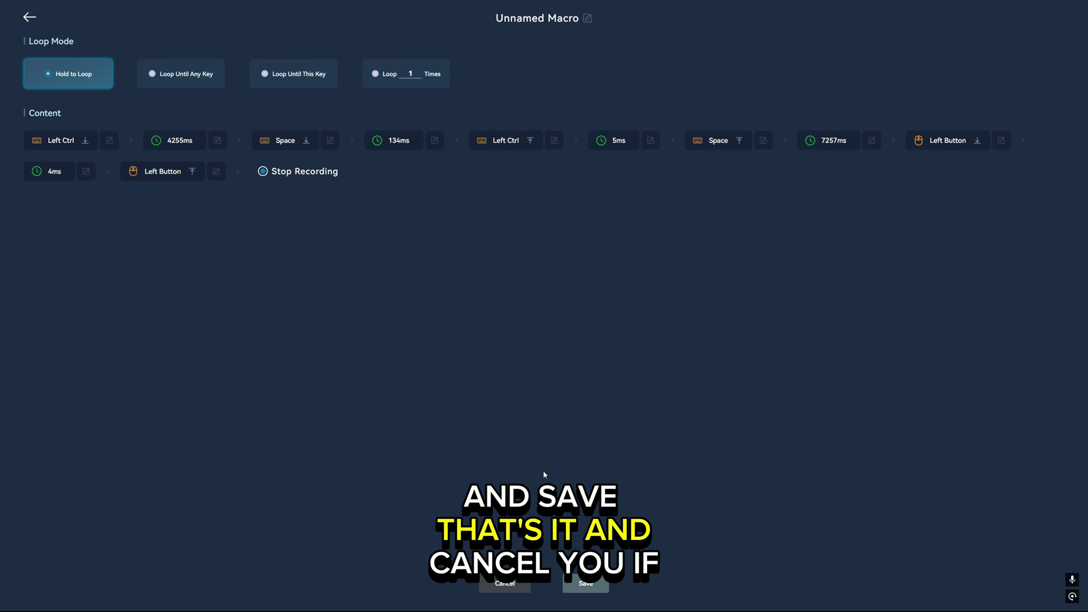
left_click(515, 589)
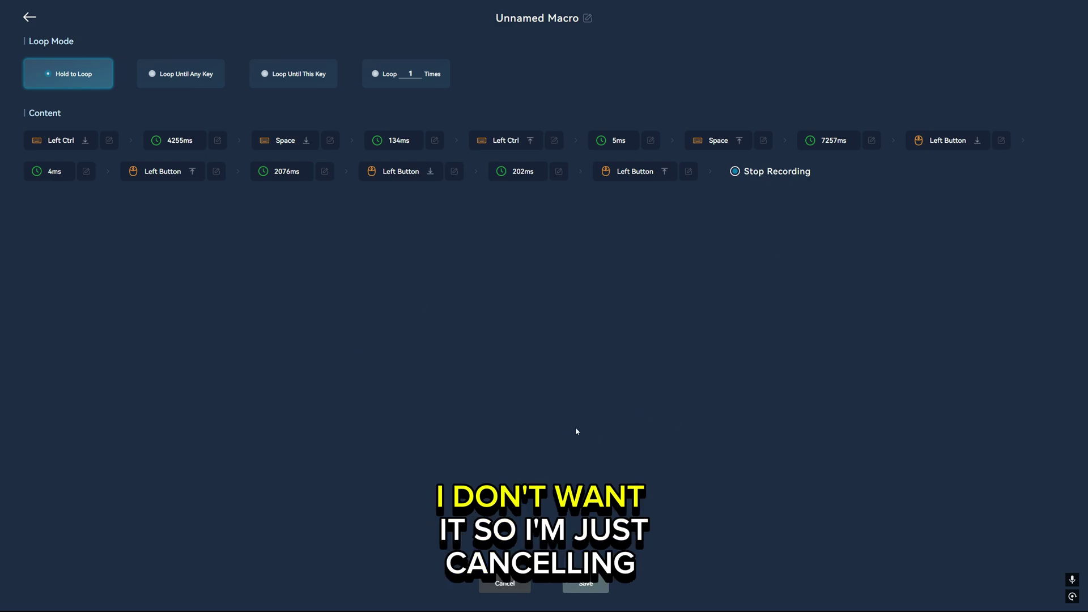
left_click(506, 584)
double_click(507, 584)
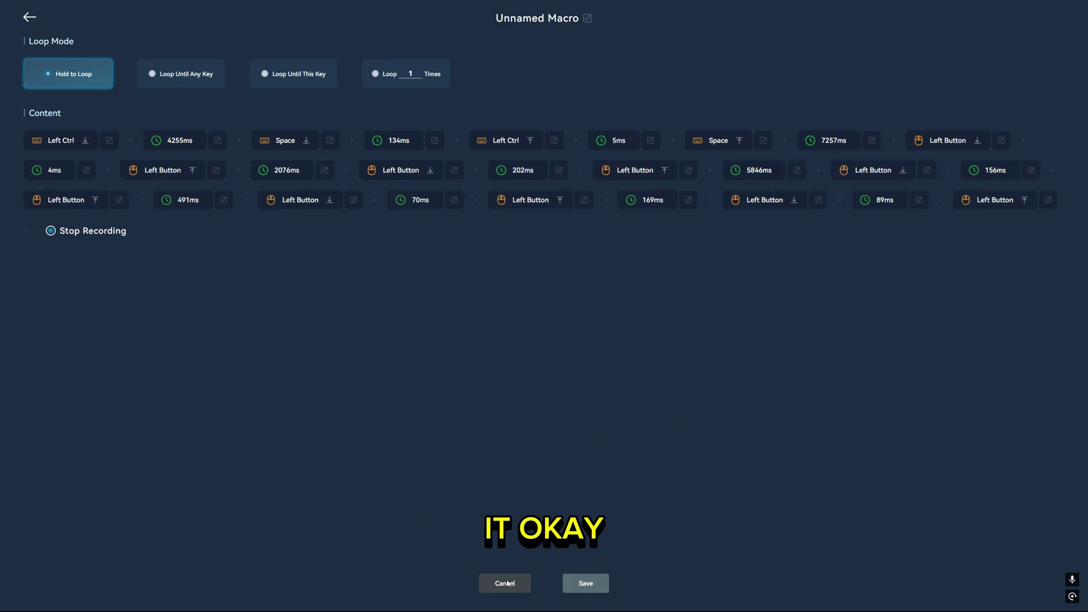
left_click(588, 585)
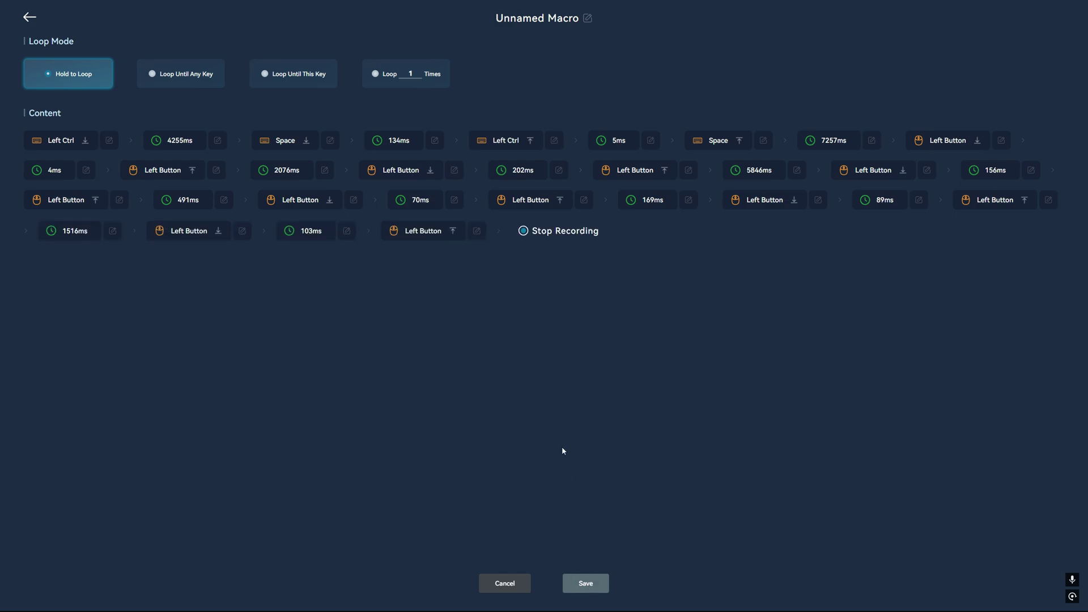
left_click(295, 87)
left_click(42, 262)
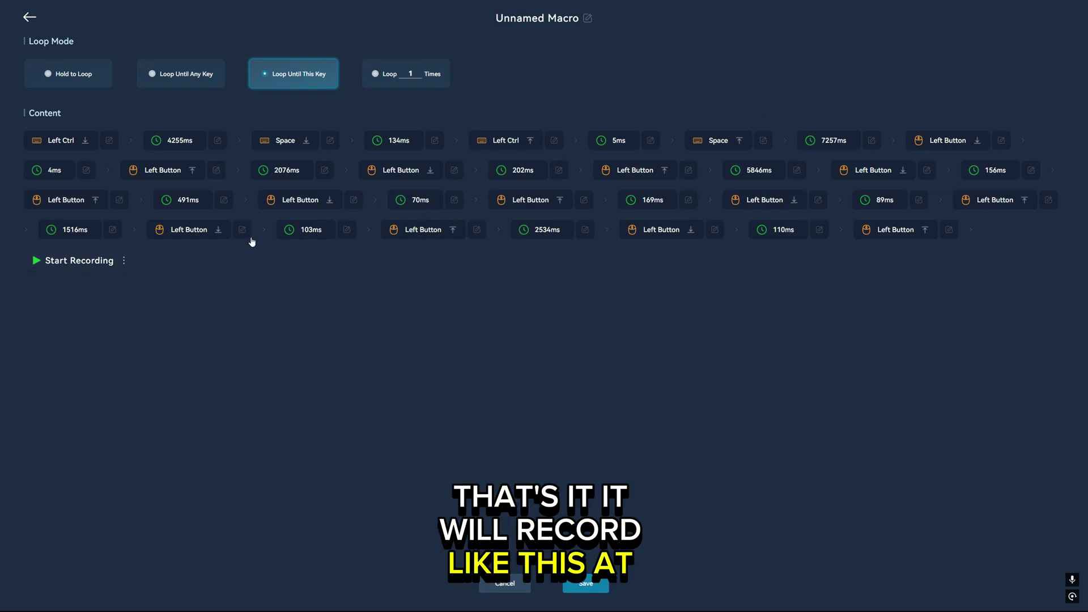
left_click(123, 260)
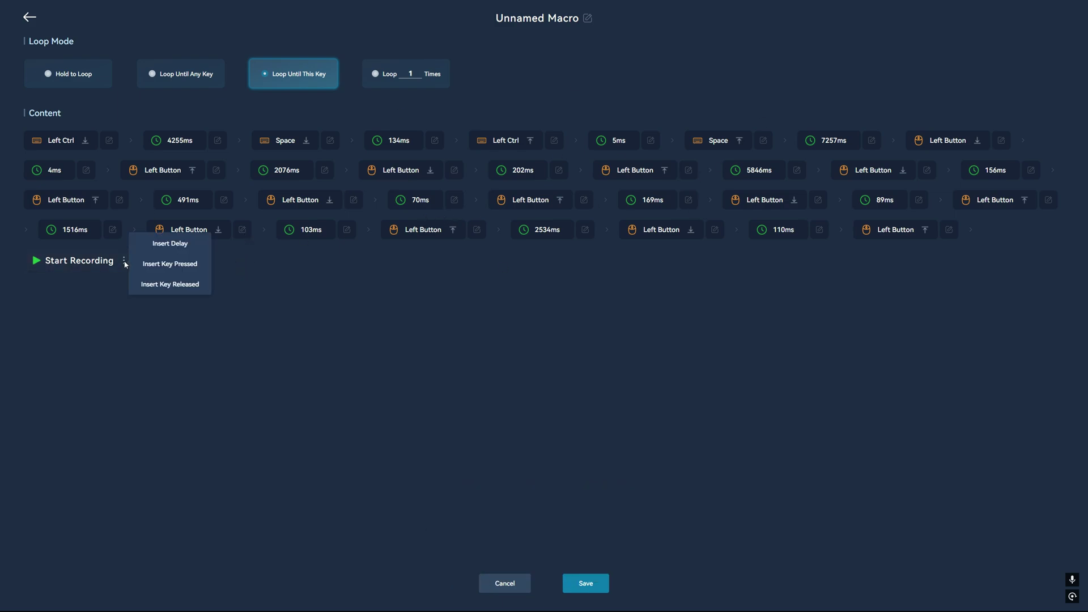
left_click(519, 583)
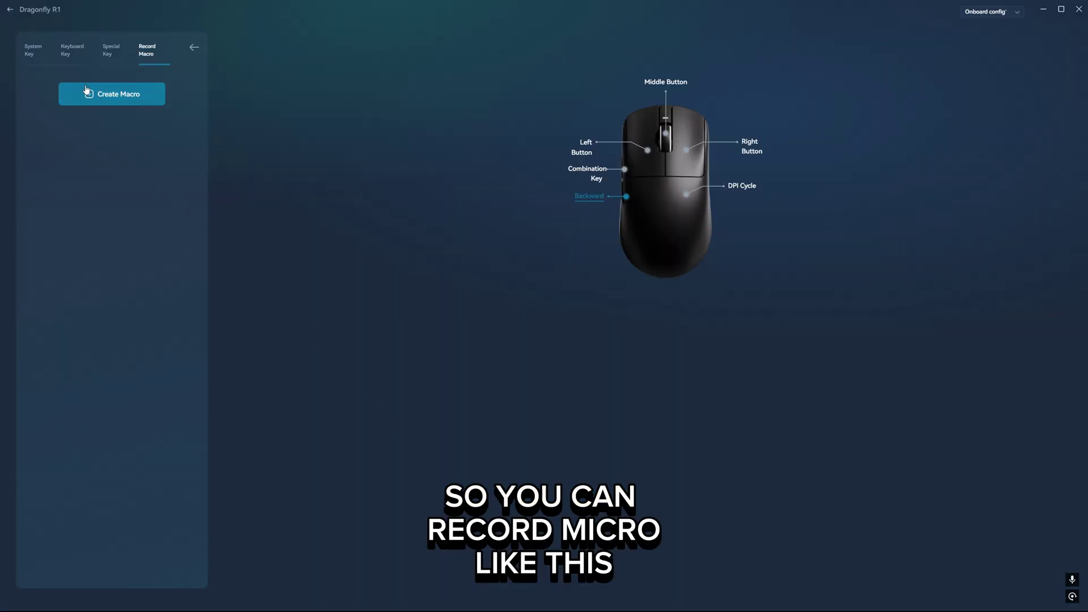
Cycle through Special Key, Keyboard Key and System Key tabs, then select the Combination Key button
left_click(114, 54)
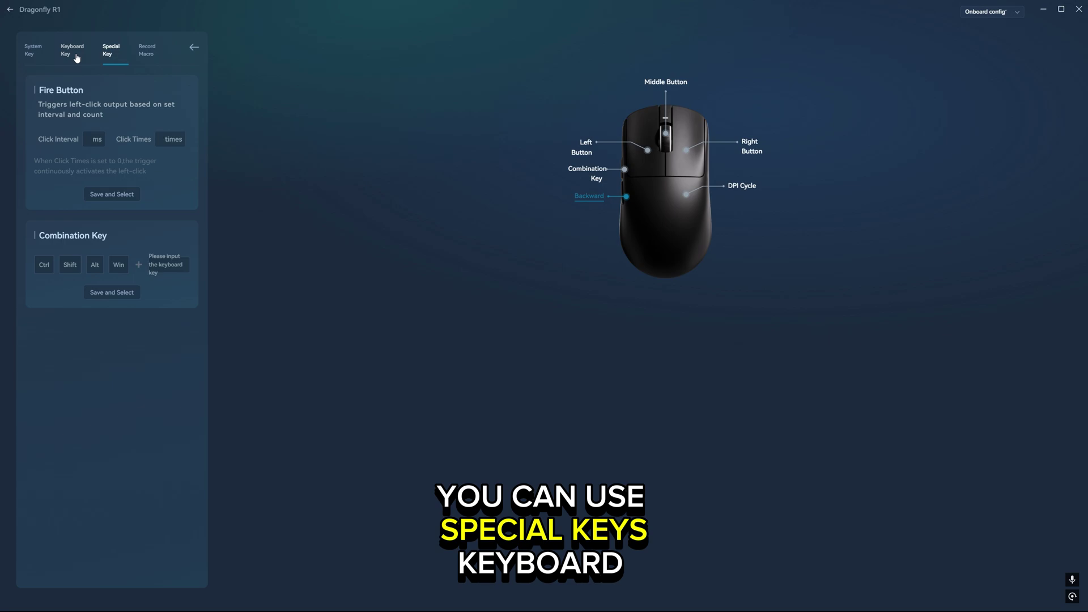
left_click(75, 53)
left_click(36, 55)
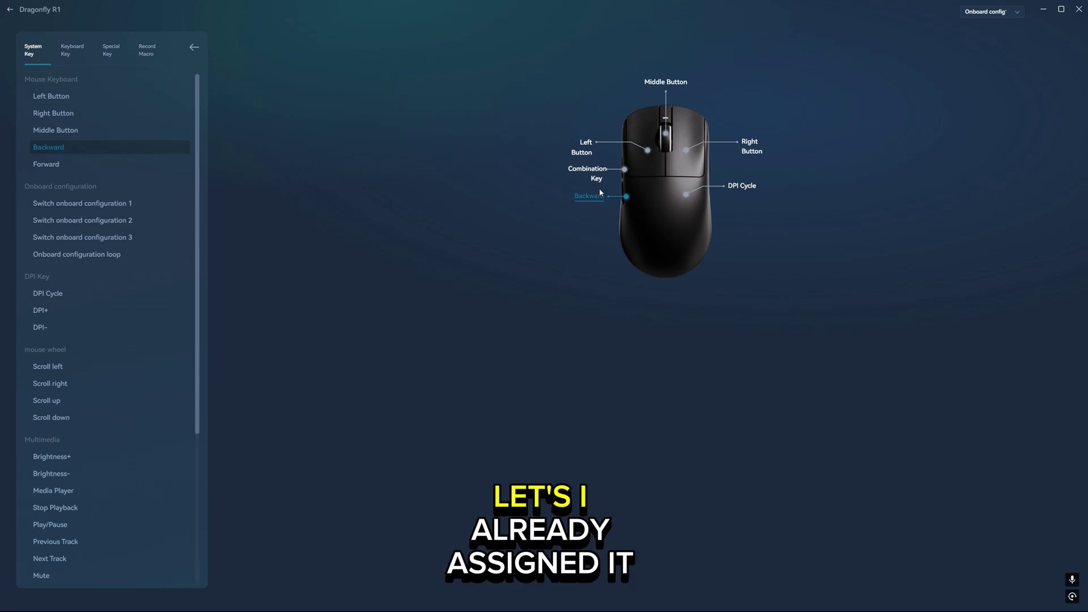
left_click(598, 173)
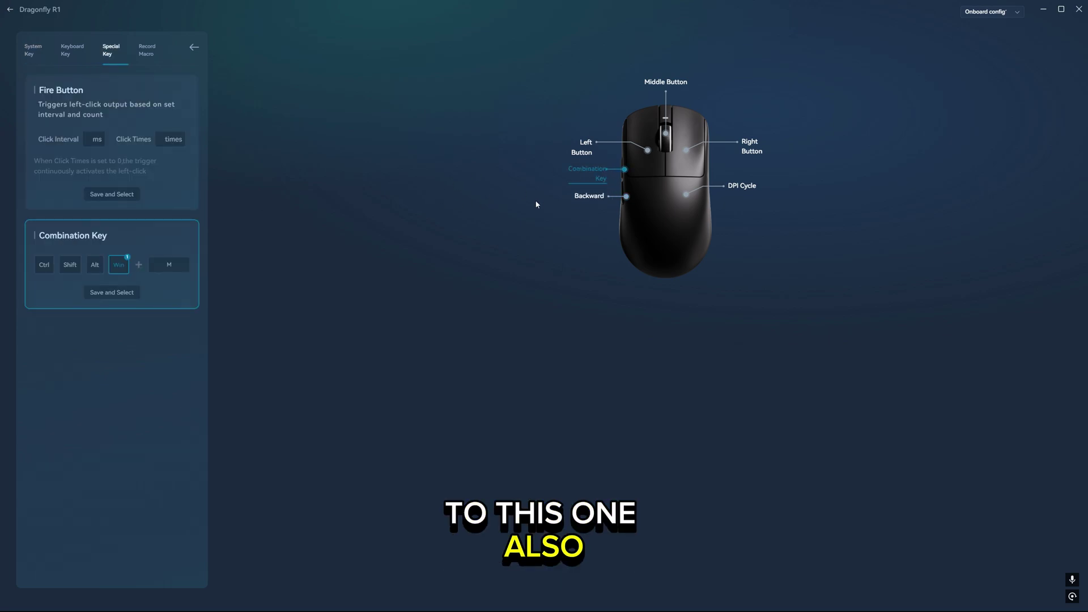